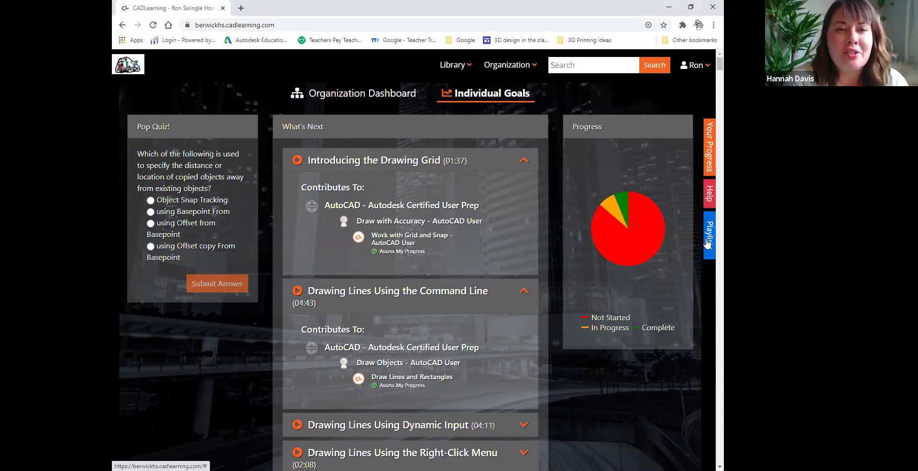
# Step: Create a new playlist named "Test"
pyautogui.click(708, 240)
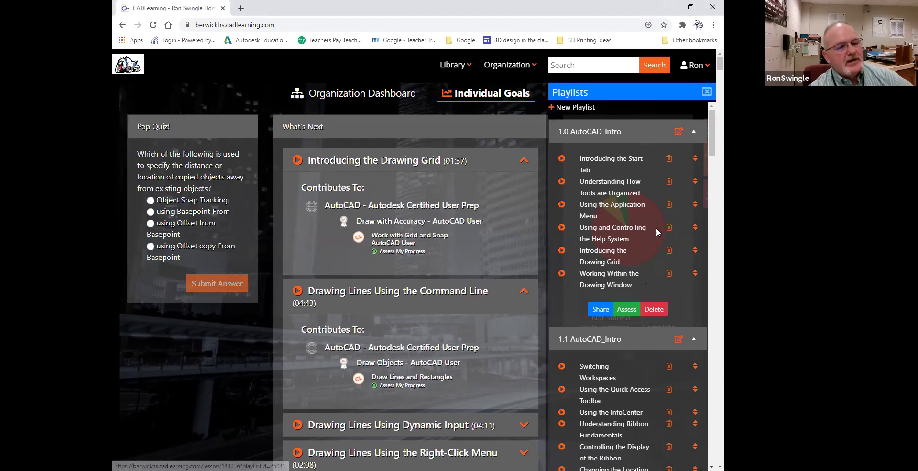
pyautogui.click(564, 113)
pyautogui.click(327, 268)
pyautogui.write('Test')
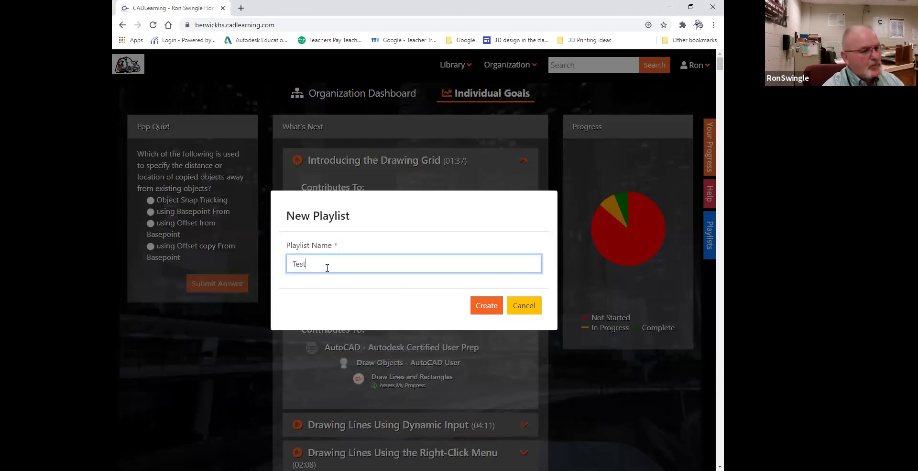
pyautogui.click(482, 304)
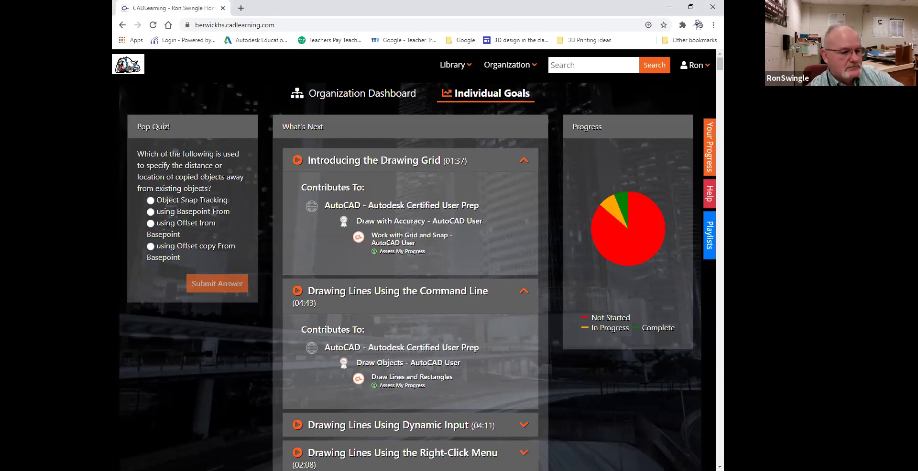
pyautogui.click(710, 236)
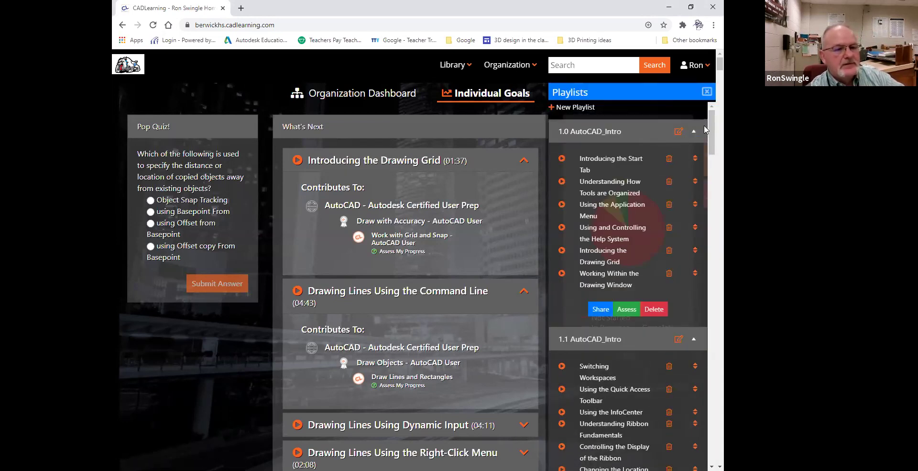
pyautogui.scroll(-9, 693, 319)
pyautogui.scroll(-20, 692, 319)
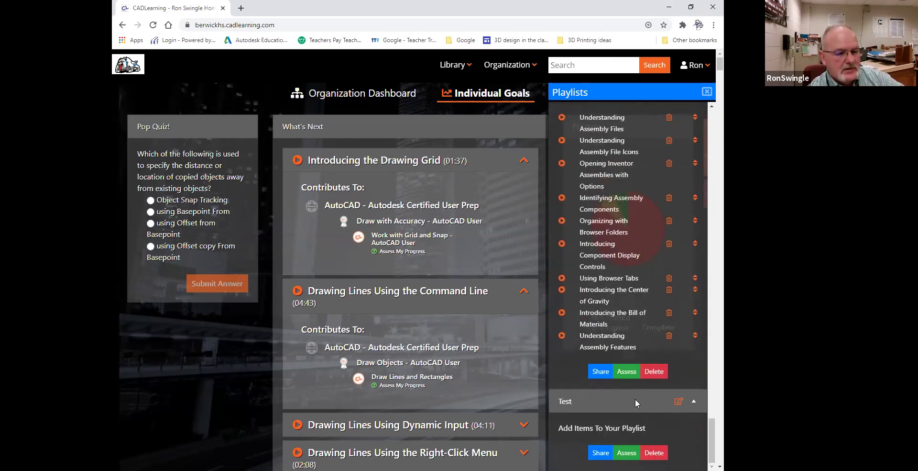
pyautogui.click(679, 402)
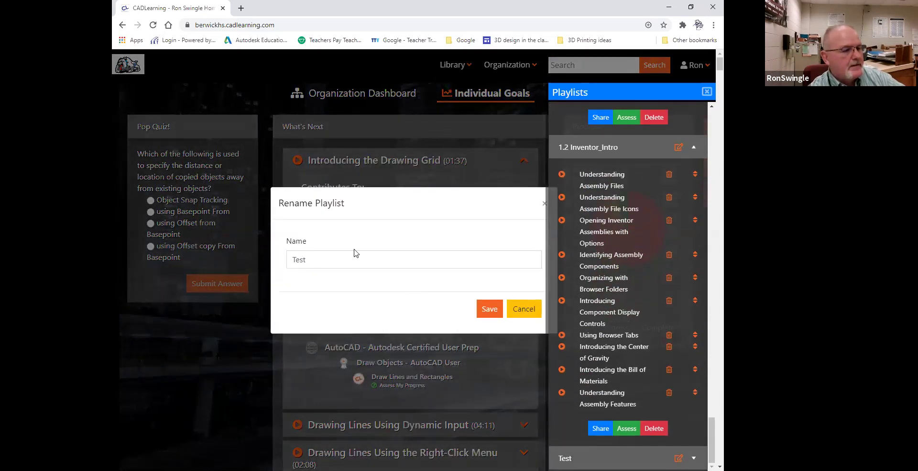
pyautogui.click(525, 311)
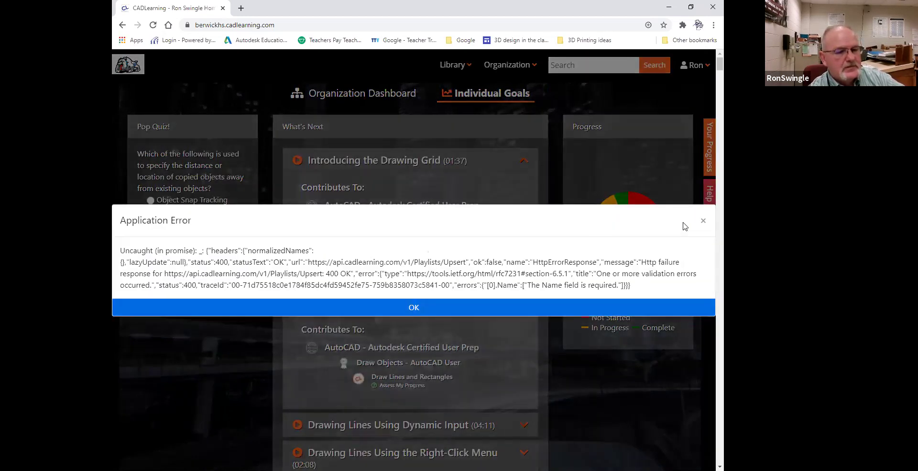
pyautogui.click(451, 302)
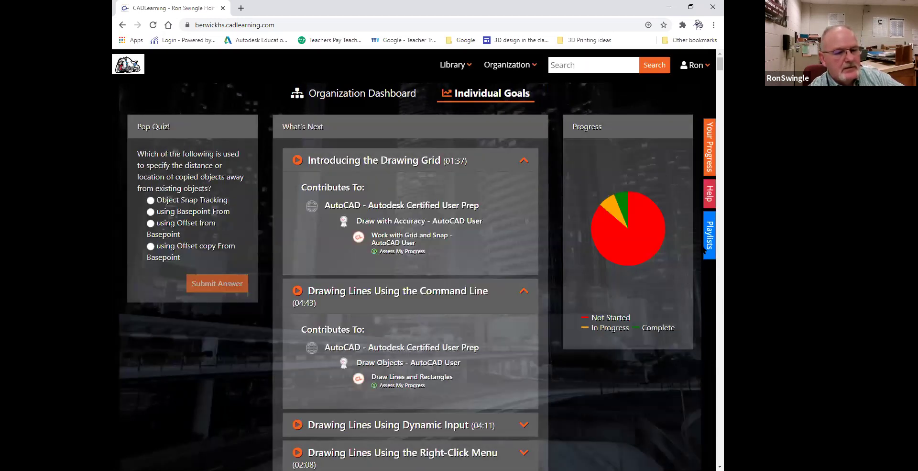
# Step: Show the playlists and display the contents of the Test playlist
pyautogui.click(711, 243)
pyautogui.scroll(-10, 694, 326)
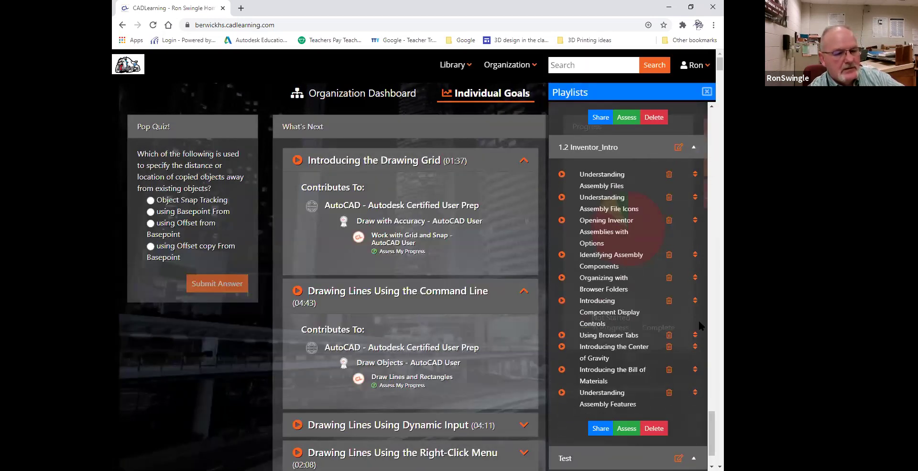
pyautogui.scroll(-6, 693, 329)
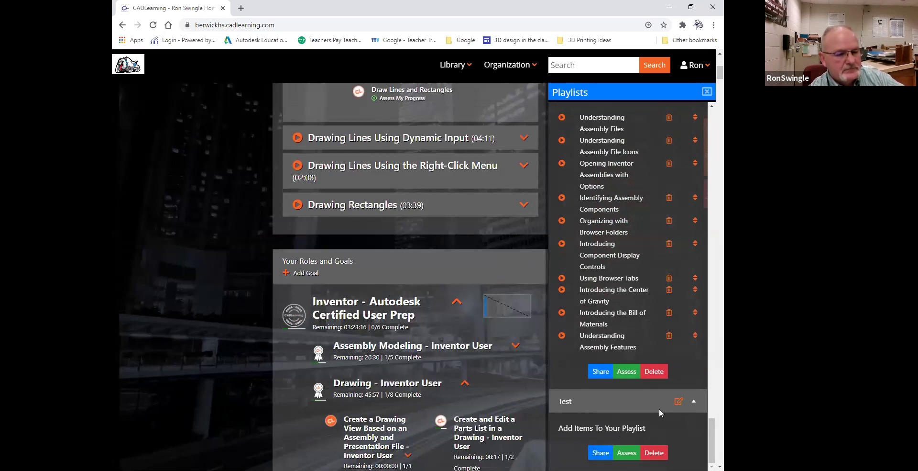
pyautogui.click(674, 401)
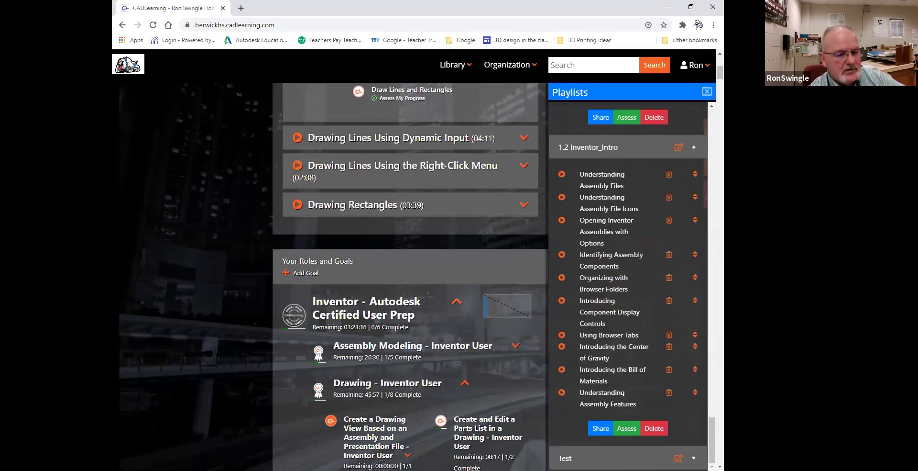
pyautogui.click(694, 458)
pyautogui.scroll(-5, 697, 377)
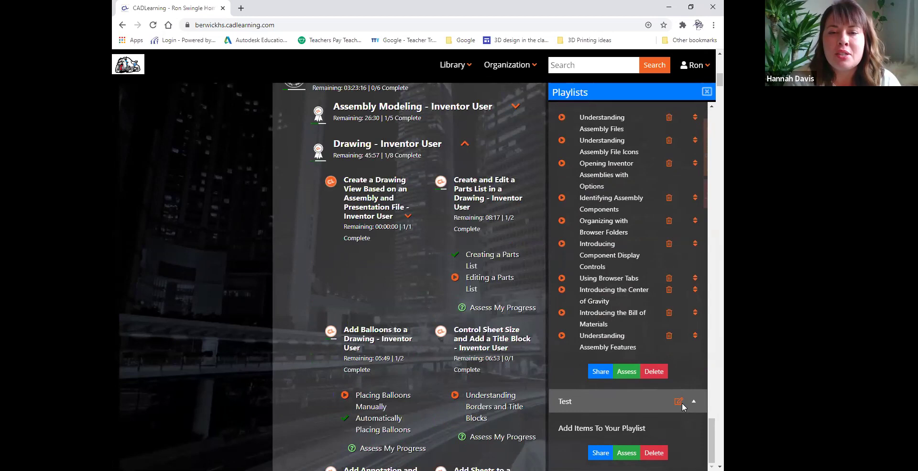
# Step: Open the AutoCAD product page from the library and close the list of playlists
pyautogui.click(467, 66)
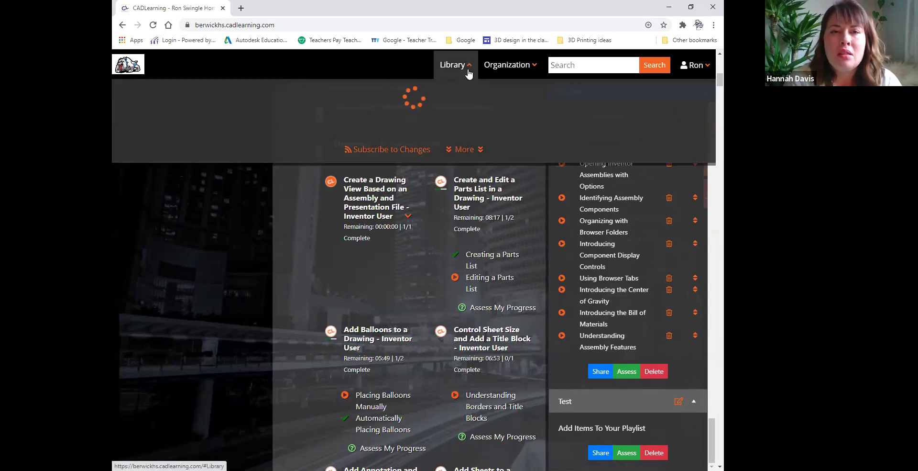
pyautogui.click(289, 122)
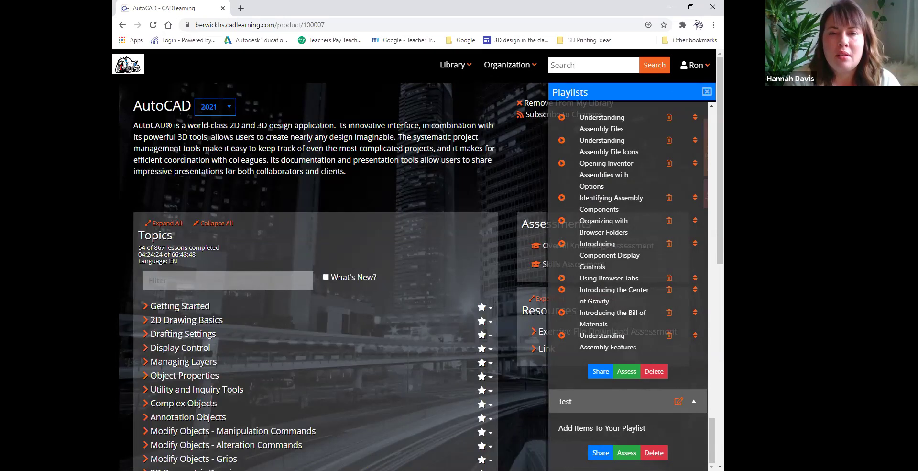
pyautogui.click(707, 90)
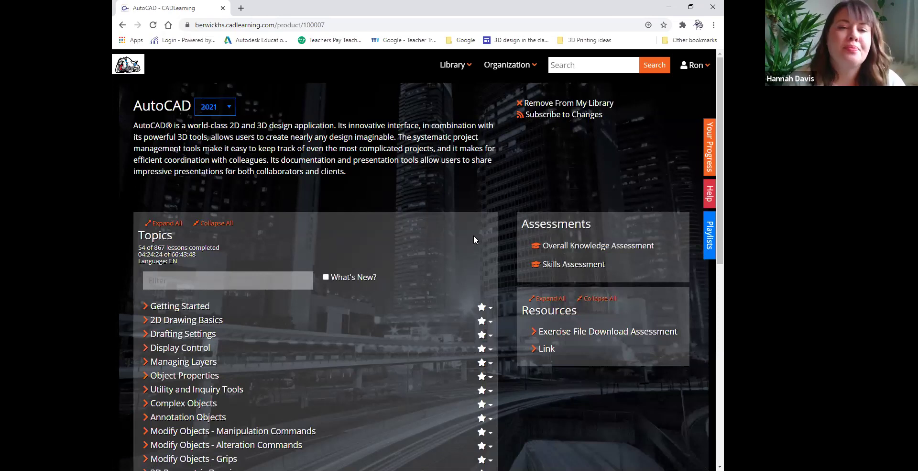
# Step: Examine the existing playlists, including Test, alongside the AutoCAD topic list
pyautogui.click(707, 243)
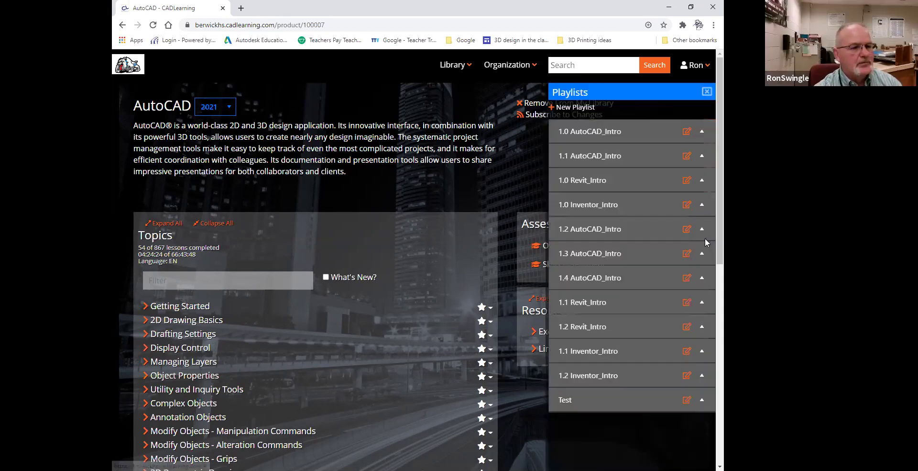
pyautogui.scroll(-10, 674, 307)
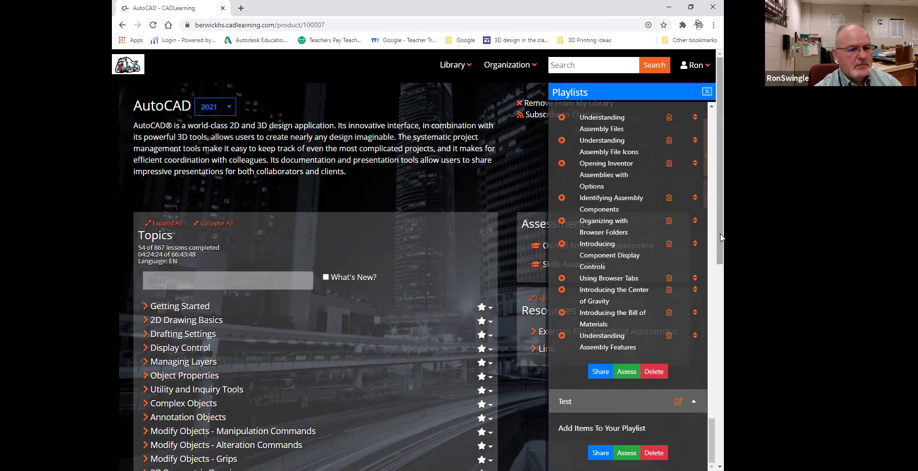
pyautogui.scroll(-5, 675, 383)
pyautogui.scroll(-2, 670, 409)
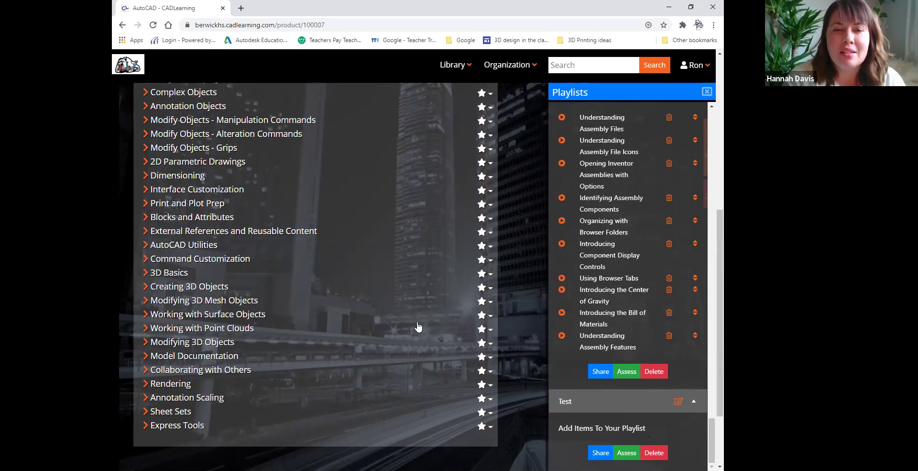
pyautogui.scroll(6, 417, 328)
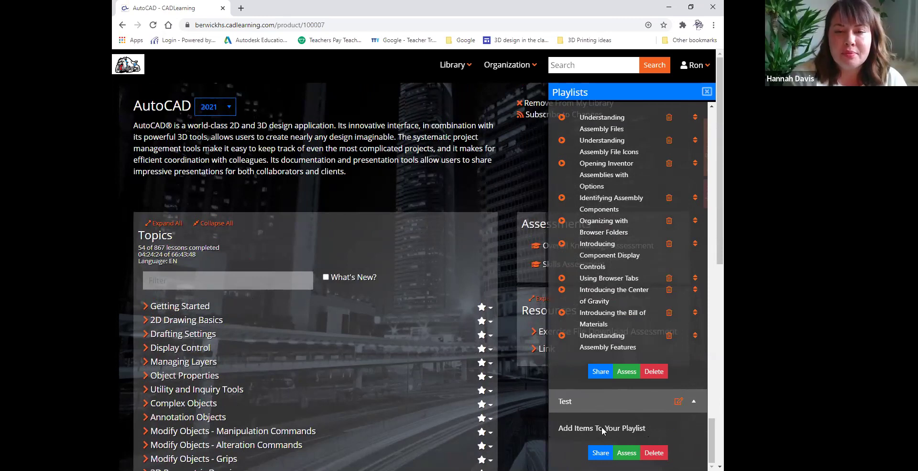
pyautogui.scroll(-2, 602, 430)
pyautogui.scroll(3, 602, 415)
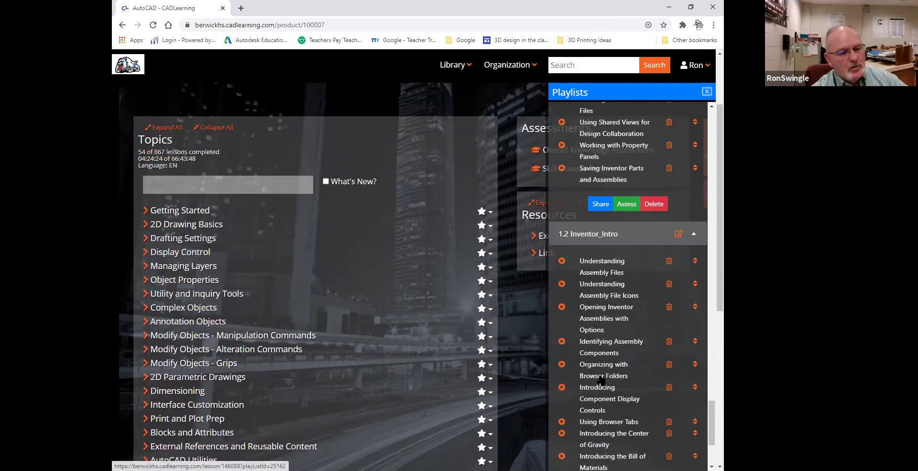
pyautogui.scroll(-2, 601, 381)
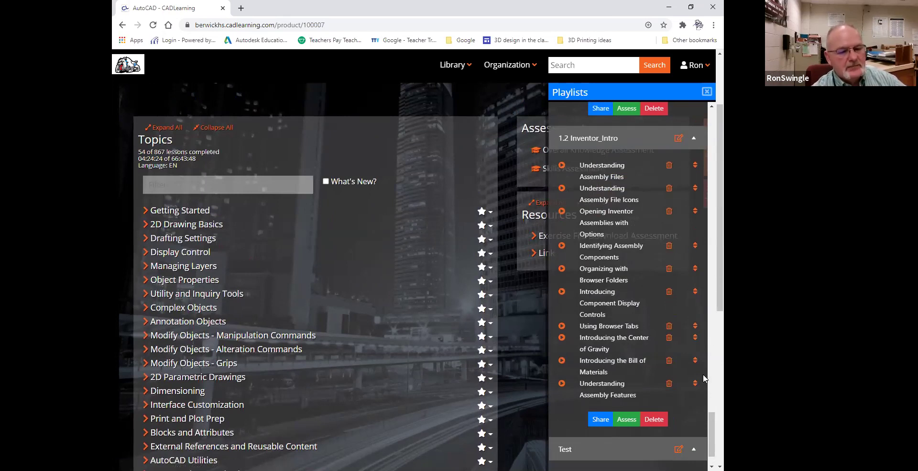
pyautogui.moveTo(720, 206); pyautogui.dragTo(720, 198)
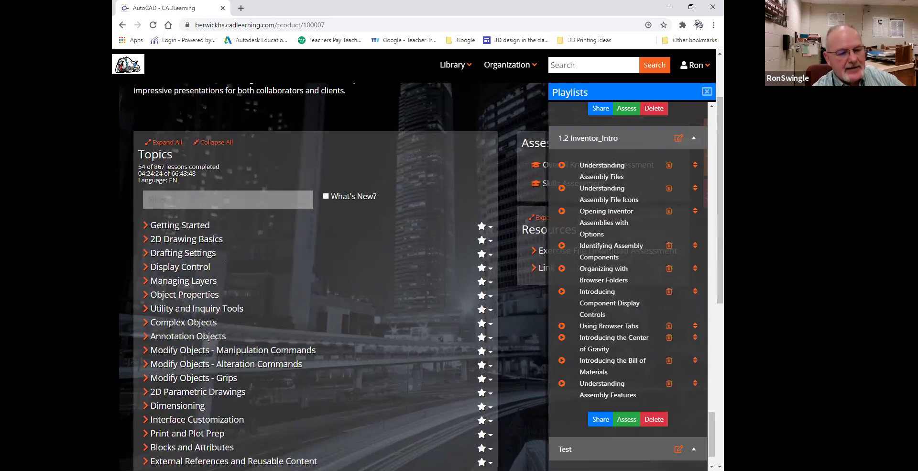
pyautogui.scroll(15, 701, 176)
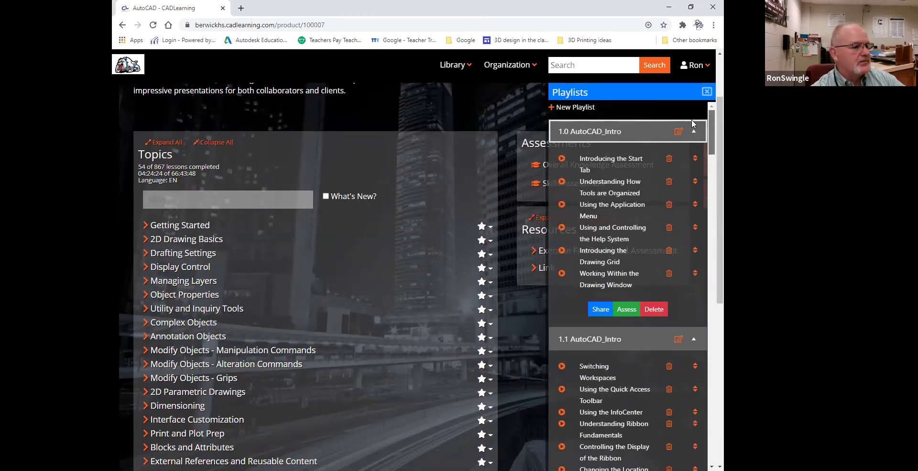
# Step: Expand the Getting Started topic and review its lessons and their completion marks
pyautogui.click(147, 225)
pyautogui.scroll(-2, 201, 256)
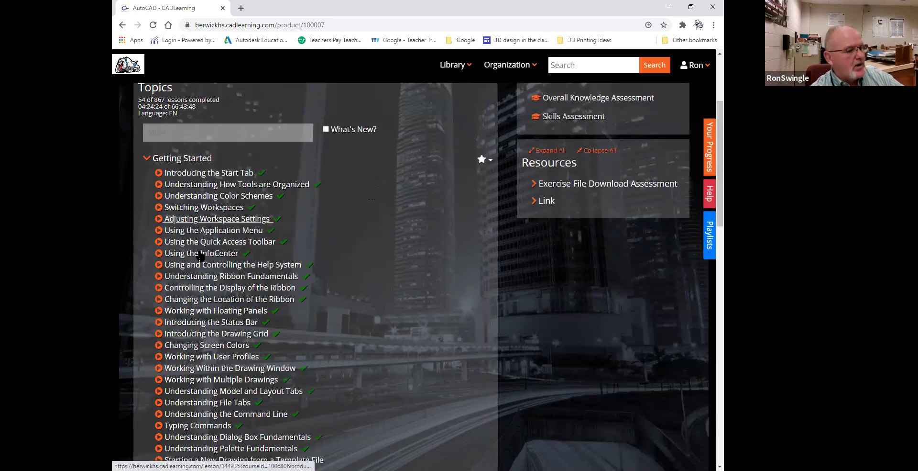
pyautogui.scroll(-7, 201, 256)
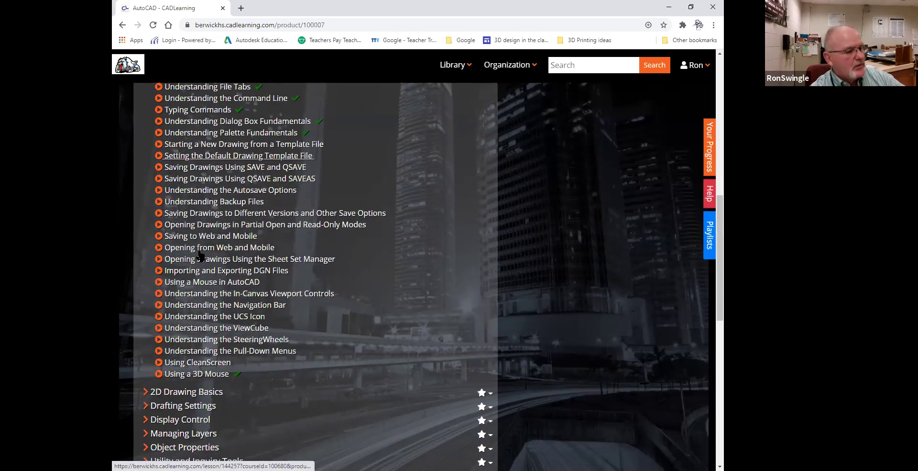
pyautogui.scroll(1, 200, 256)
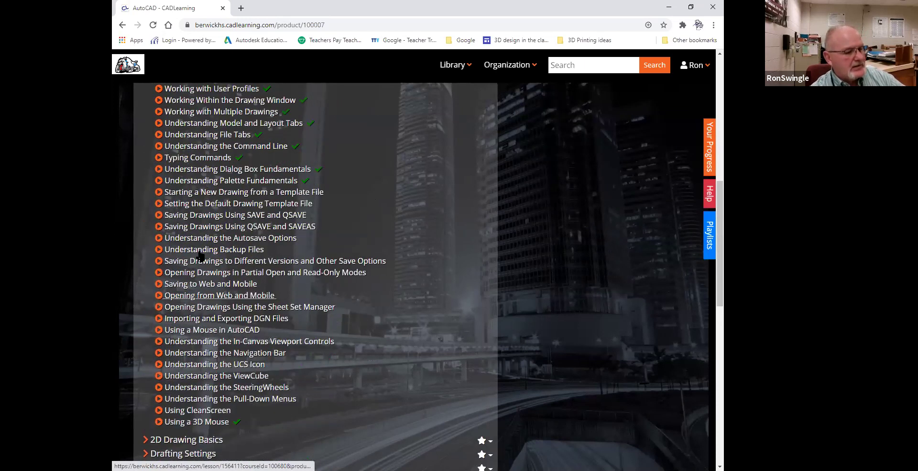
pyautogui.scroll(1, 200, 256)
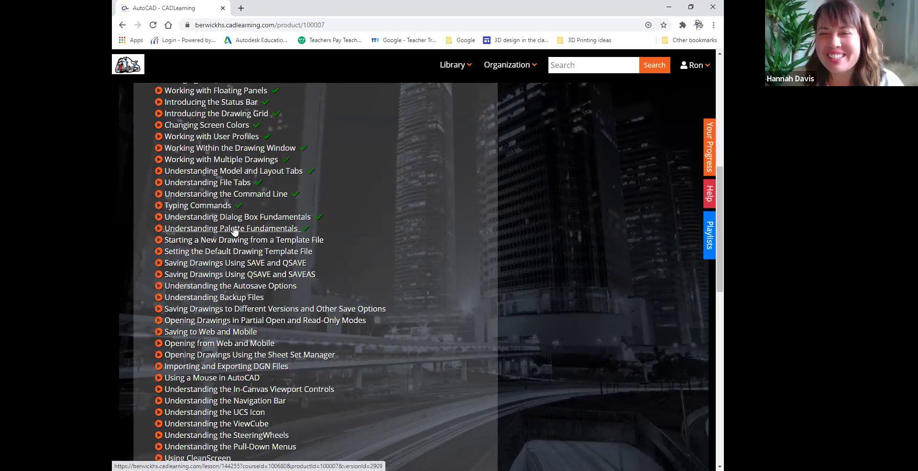
pyautogui.scroll(7, 235, 230)
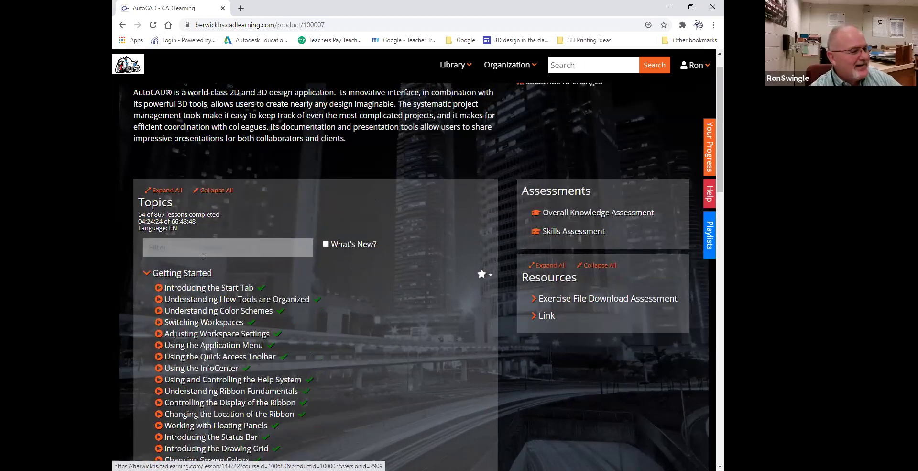
pyautogui.scroll(-1, 204, 257)
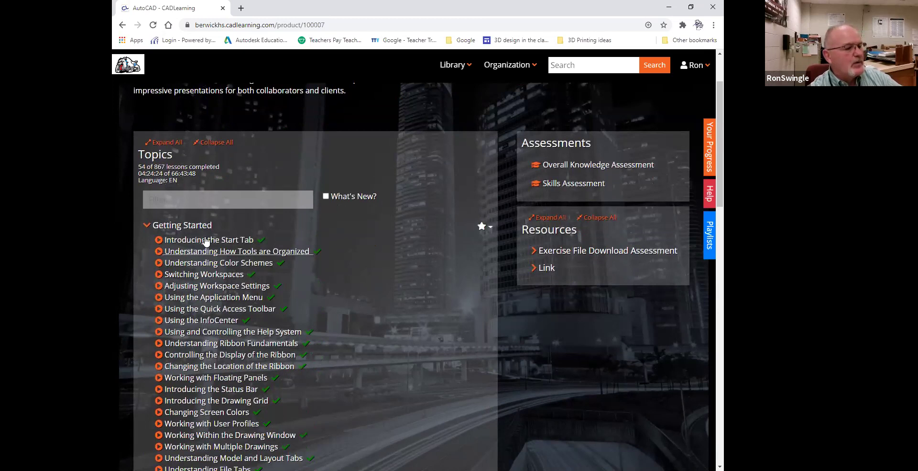
pyautogui.scroll(-1, 243, 243)
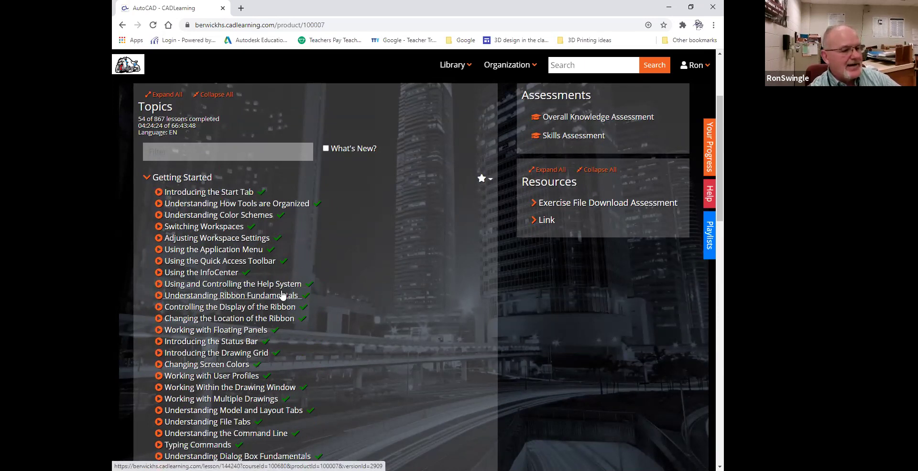
pyautogui.scroll(-3, 293, 319)
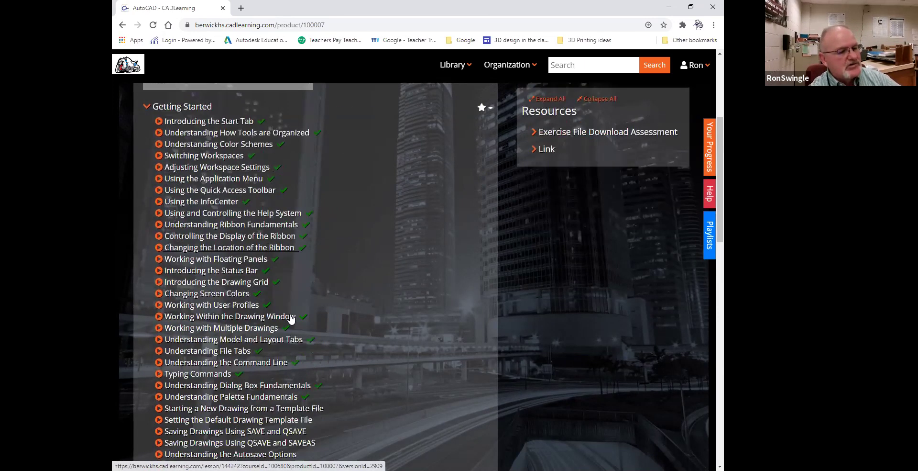
pyautogui.scroll(4, 292, 318)
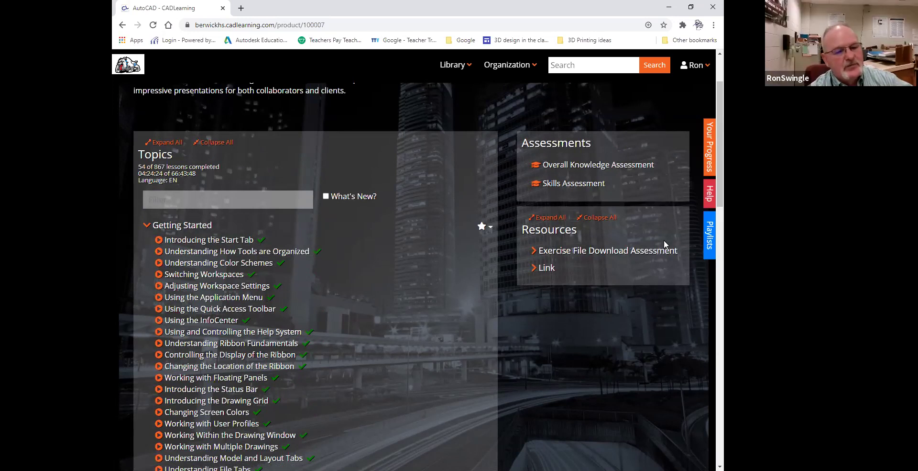
# Step: Open the sharing options of the 1.0 AutoCAD_Intro playlist and review its accepted invites
pyautogui.click(711, 241)
pyautogui.scroll(2, 637, 225)
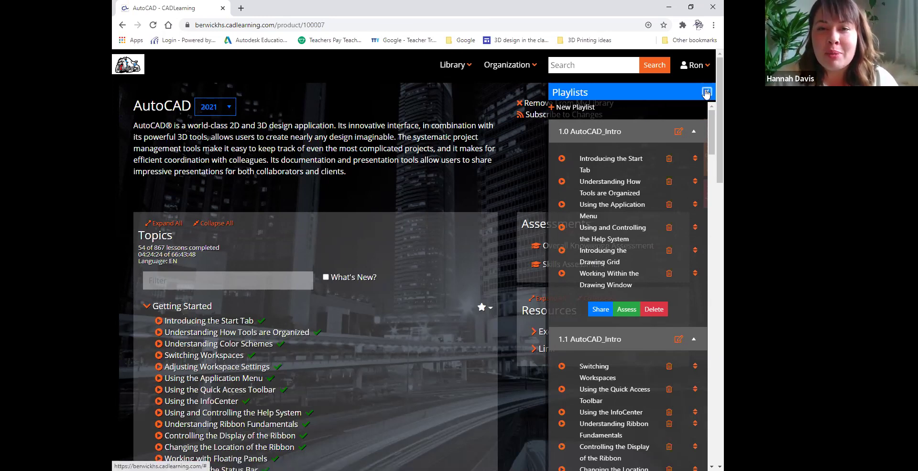
pyautogui.click(600, 311)
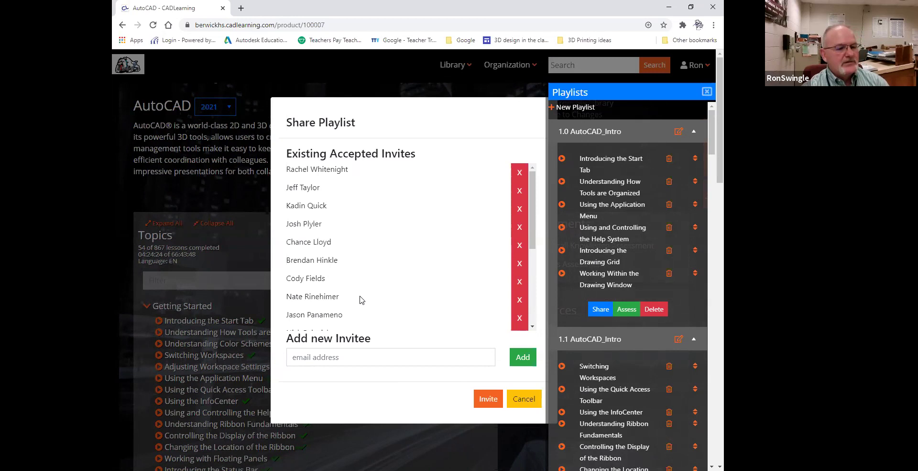
pyautogui.scroll(-4, 336, 230)
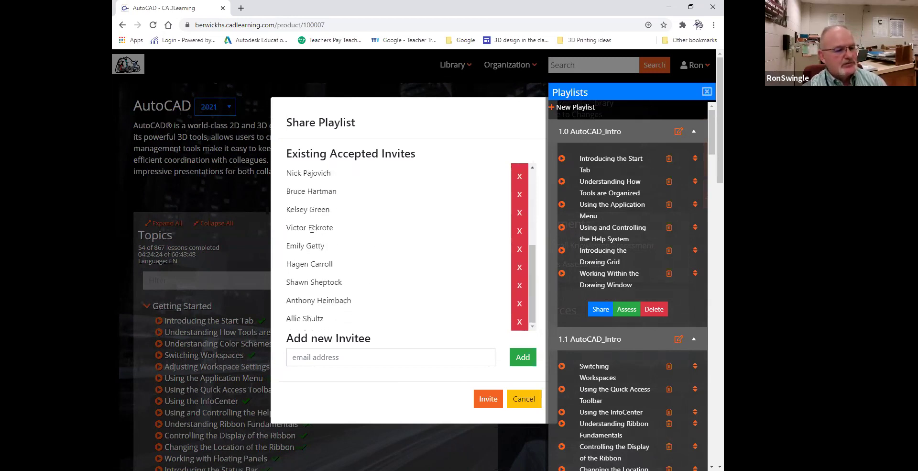
# Step: Finish reviewing the playlist's accepted invites and close the sharing options without inviting anyone
pyautogui.scroll(4, 323, 277)
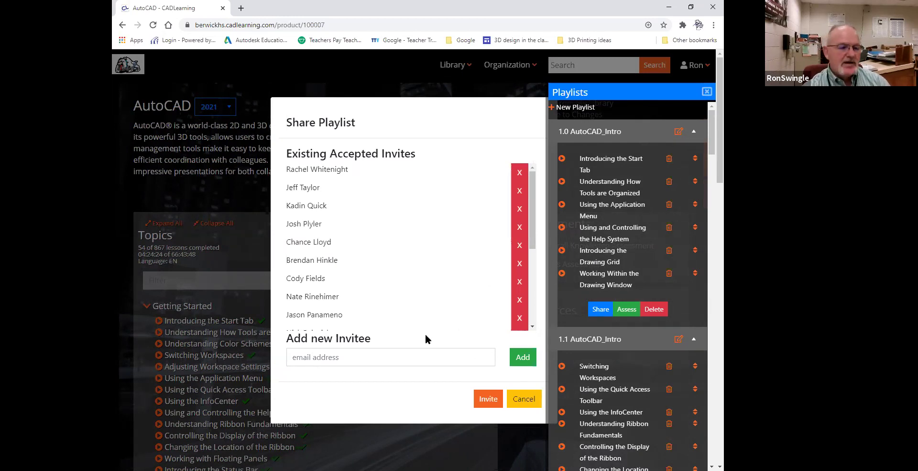
pyautogui.click(520, 405)
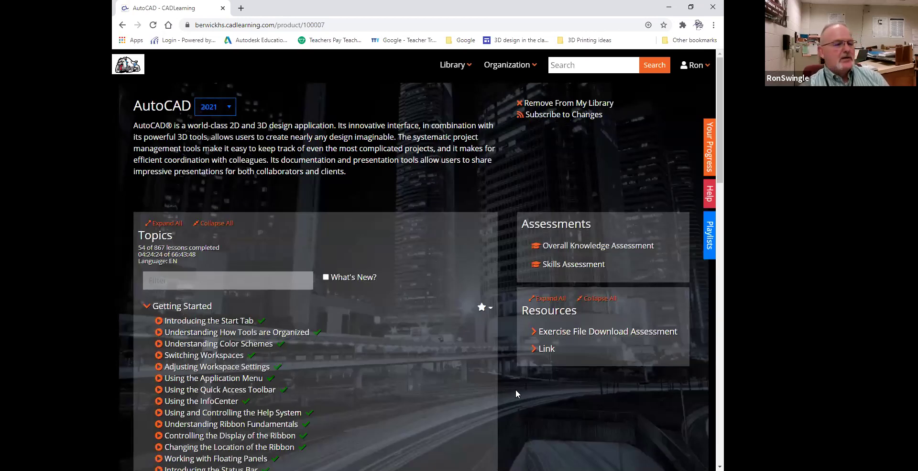
# Step: Open the organization's user list and view the profile of the third listed user
pyautogui.click(509, 71)
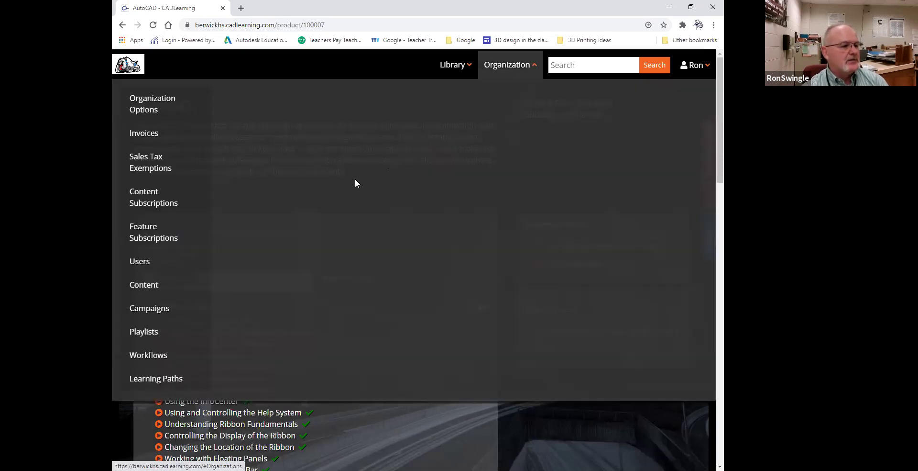
pyautogui.click(140, 262)
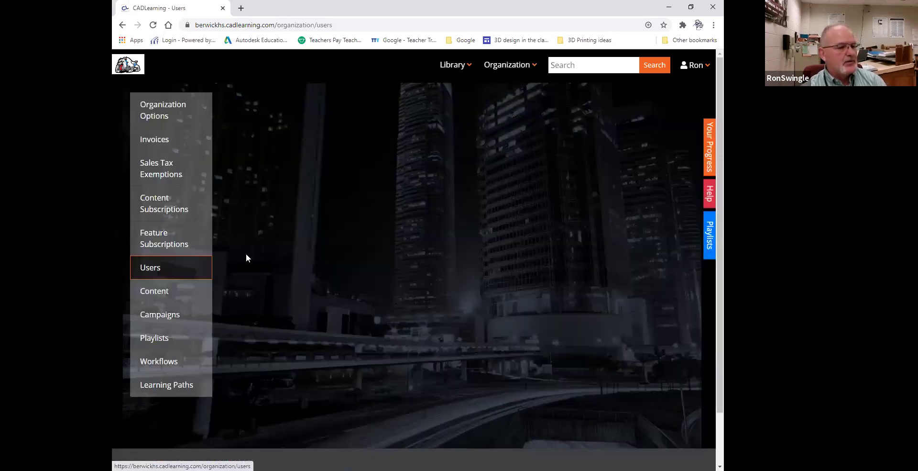
pyautogui.scroll(-2, 306, 260)
pyautogui.scroll(2, 269, 257)
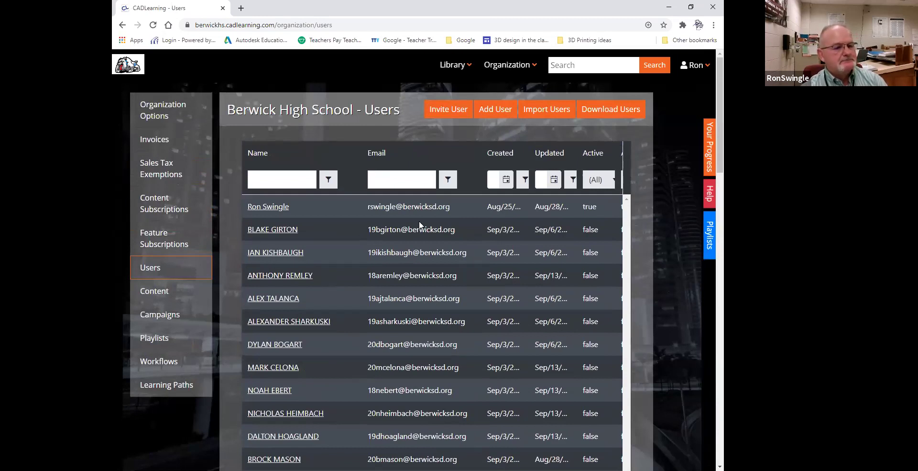
pyautogui.click(284, 255)
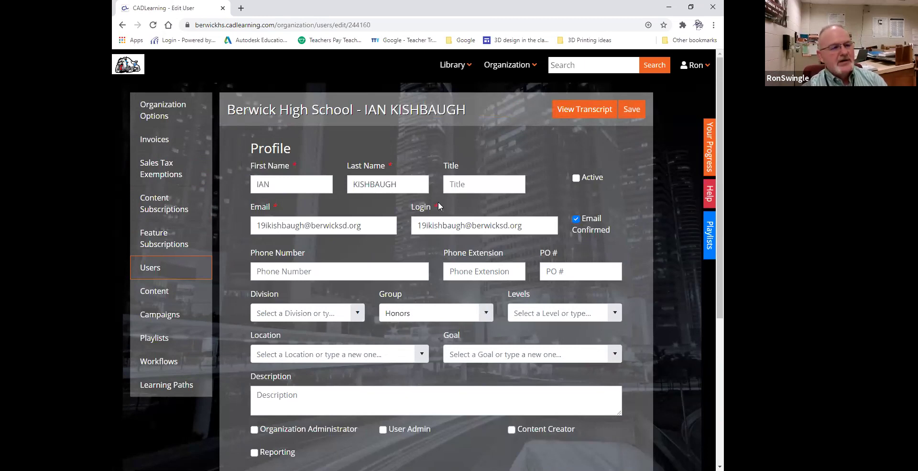
# Step: Expand the full product library, look through all available courses, and close the library
pyautogui.click(464, 66)
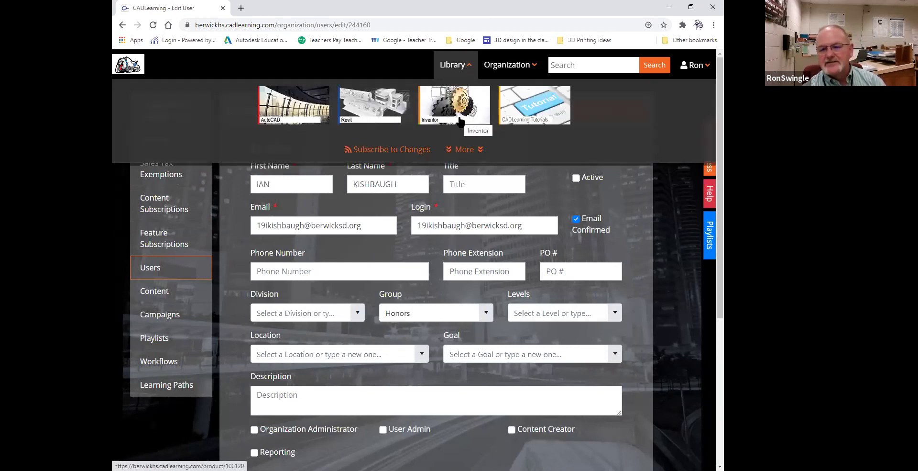
pyautogui.click(460, 149)
pyautogui.scroll(-2, 450, 206)
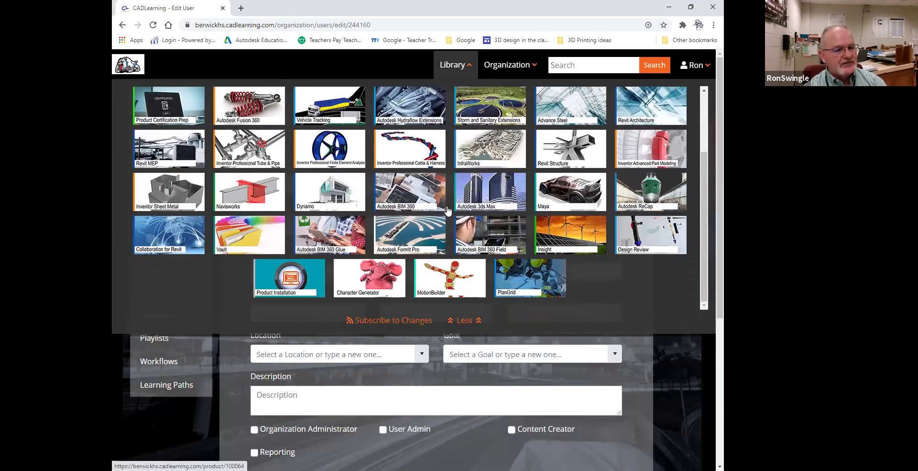
pyautogui.scroll(2, 414, 232)
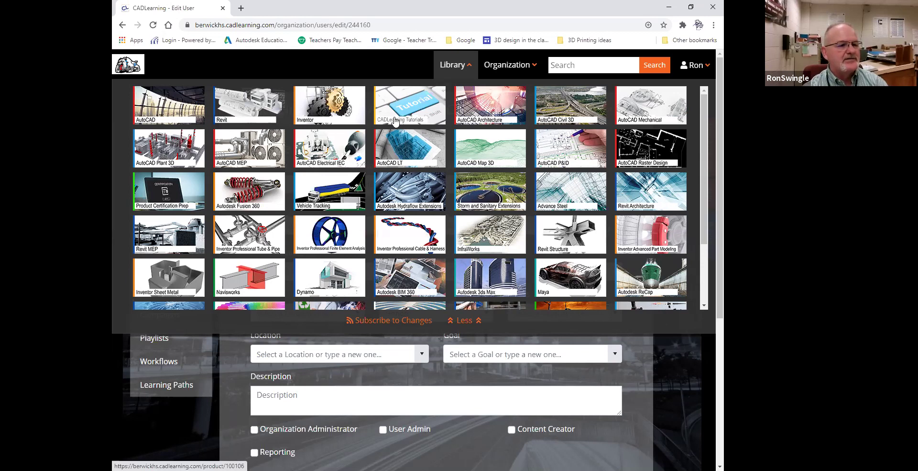
pyautogui.click(460, 66)
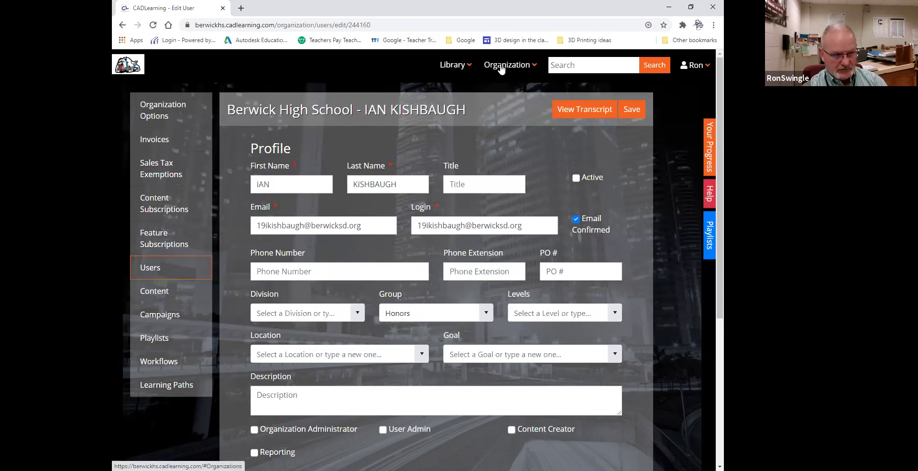
# Step: Return to the home page, show the playlists, and view the Individual Goals dashboard
pyautogui.click(145, 70)
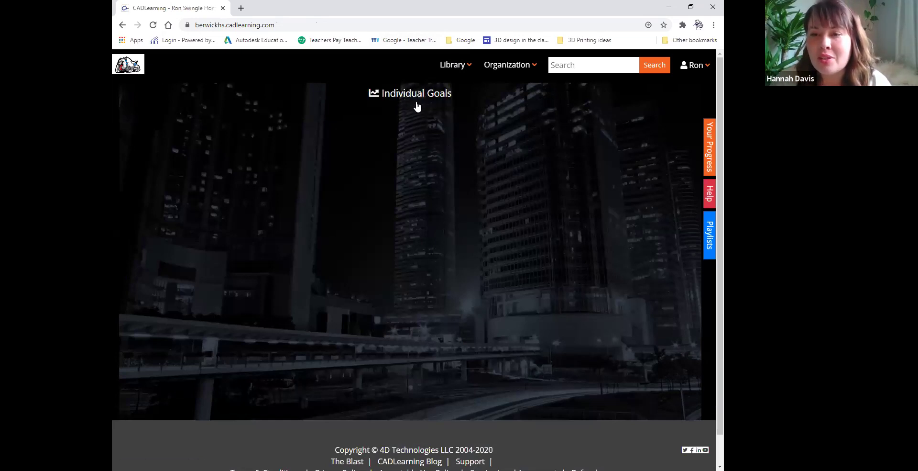
pyautogui.click(712, 239)
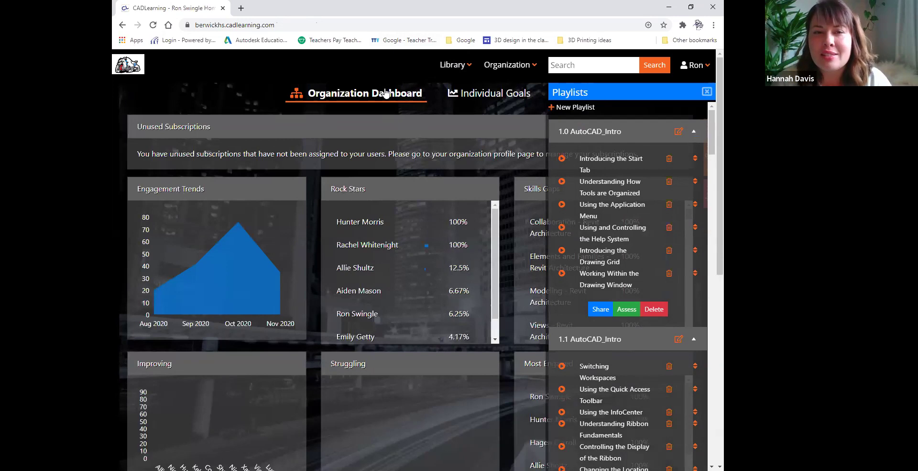
pyautogui.click(491, 96)
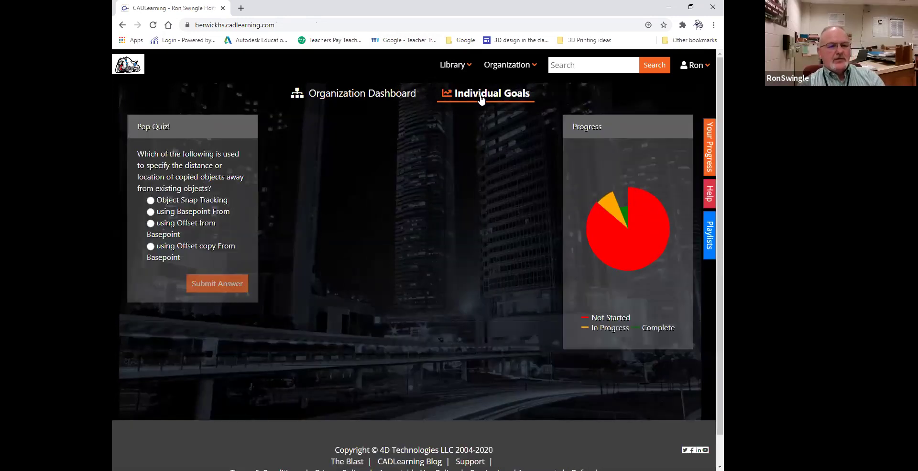